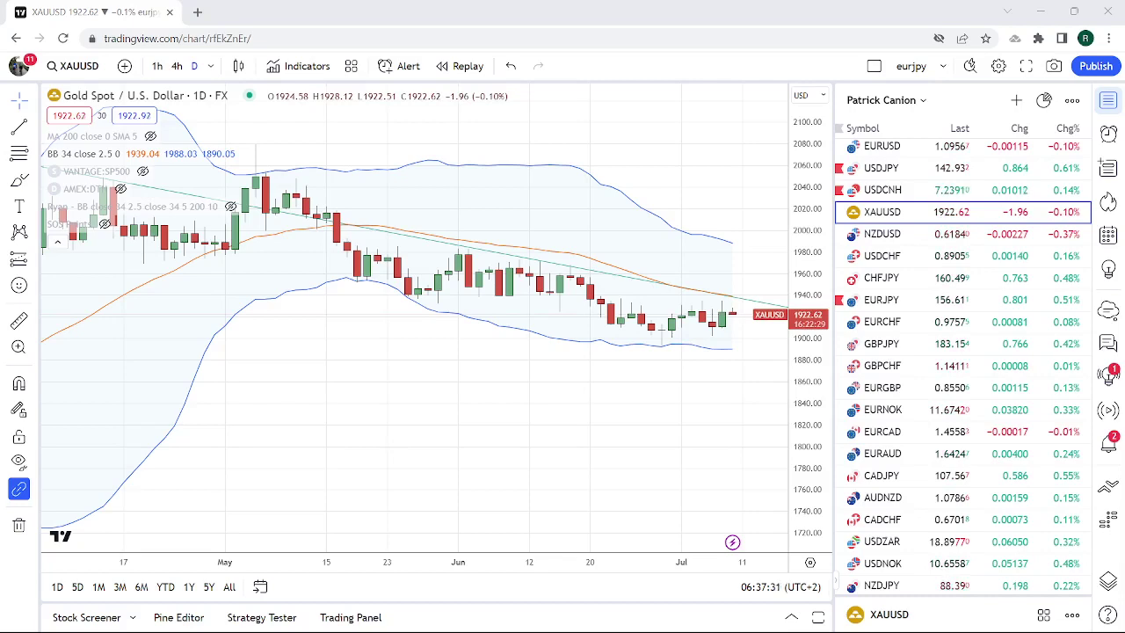
Switch the gold versus US dollar chart to 1h candles, keeping the BB 34 close 2.5 bands
click(160, 75)
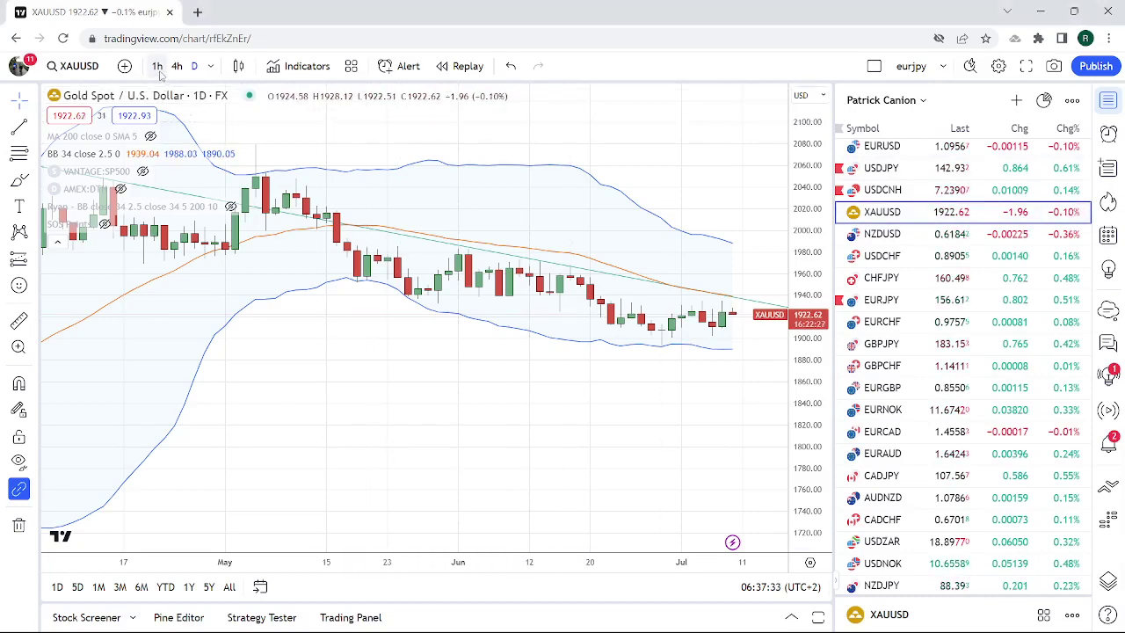
click(159, 74)
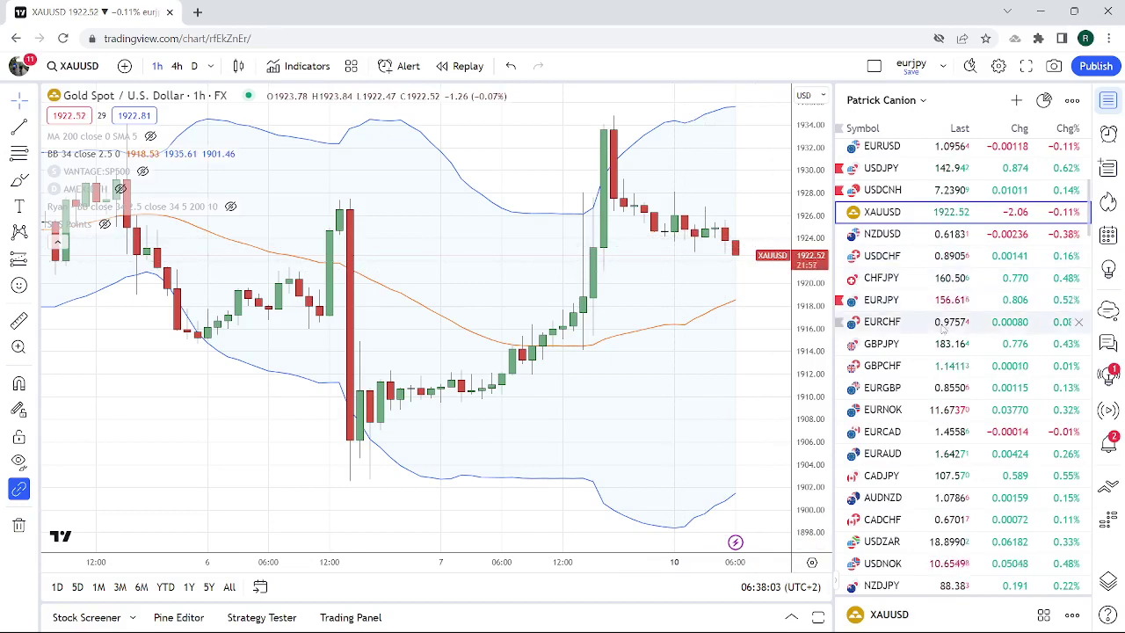
scroll(949, 321, up, 5)
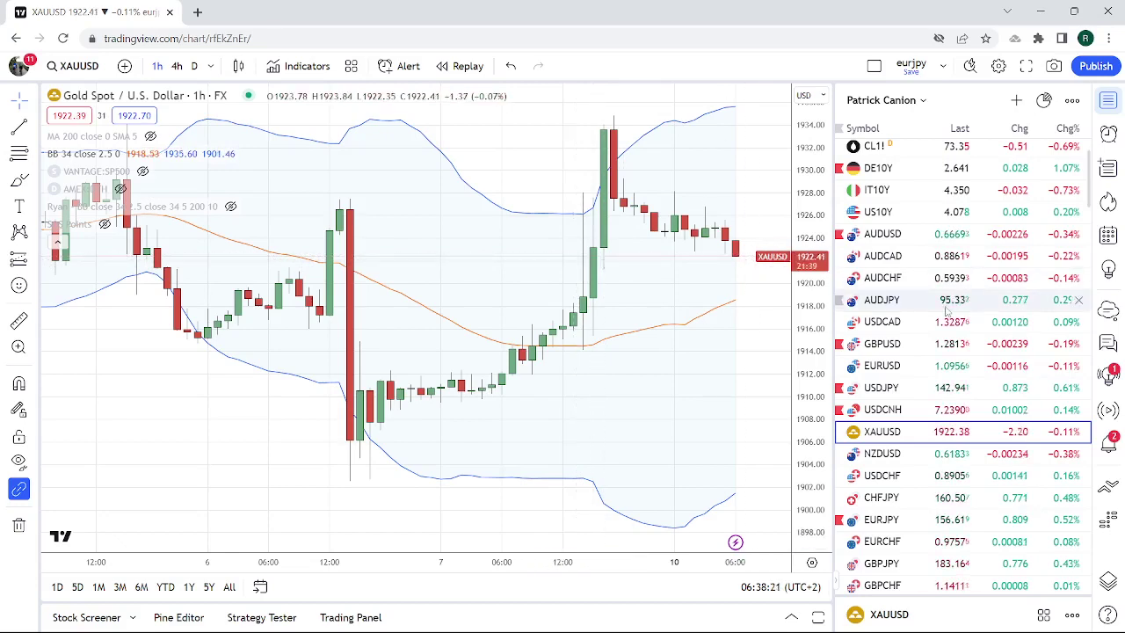
scroll(945, 311, down, 3)
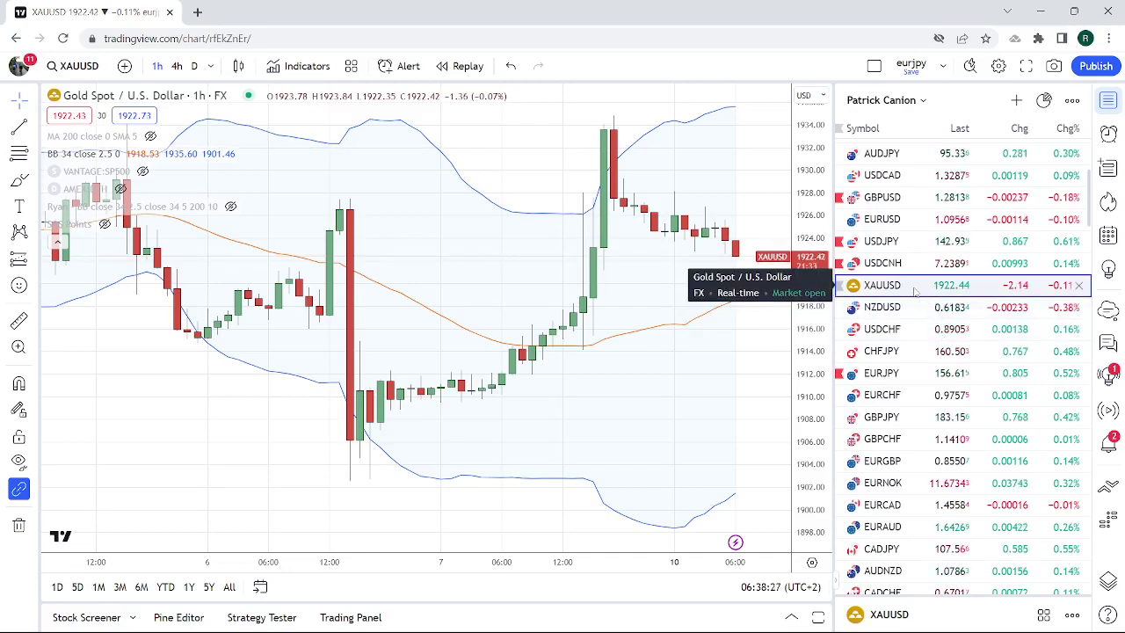
Load USDJPY from the watchlist on daily candles to review its trendlines and Bollinger Bands
click(903, 246)
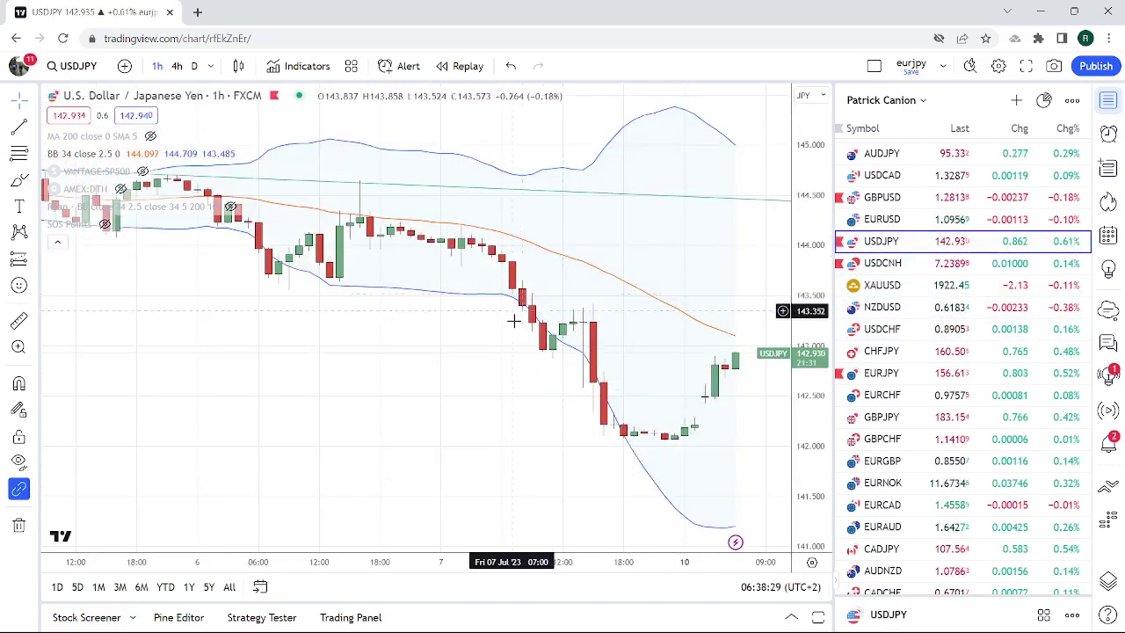
click(194, 66)
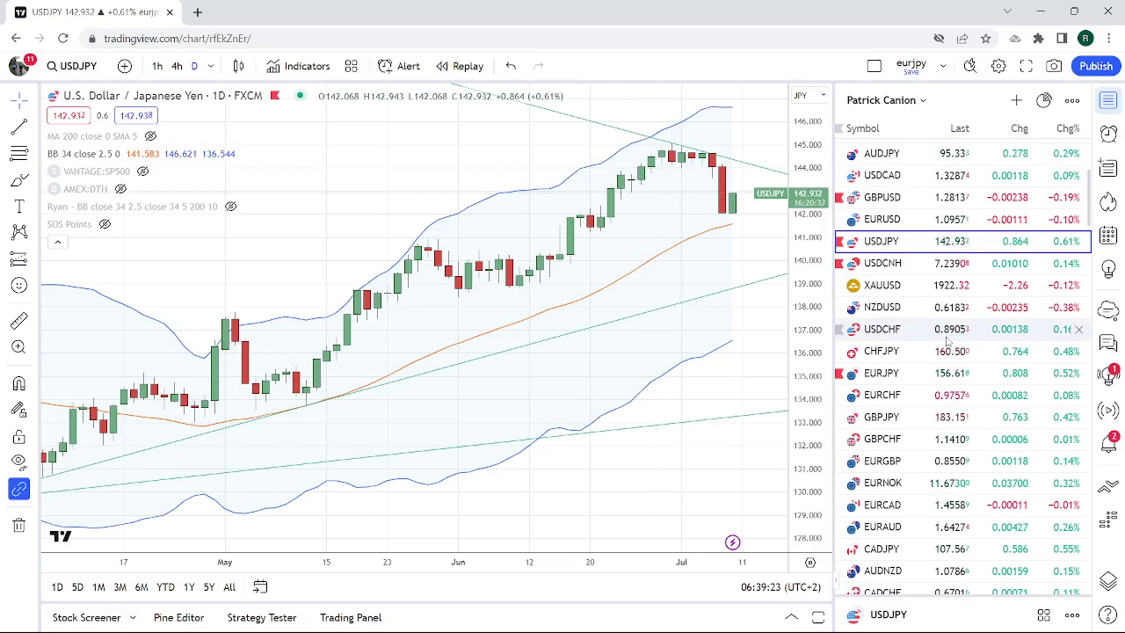
scroll(947, 341, up, 3)
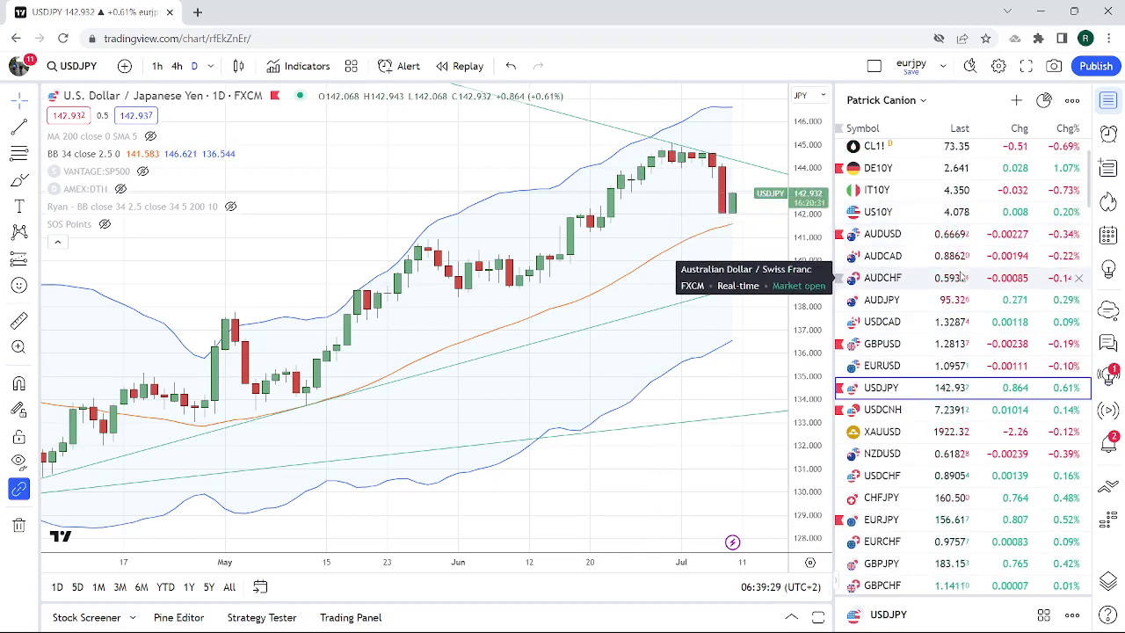
scroll(959, 290, down, 3)
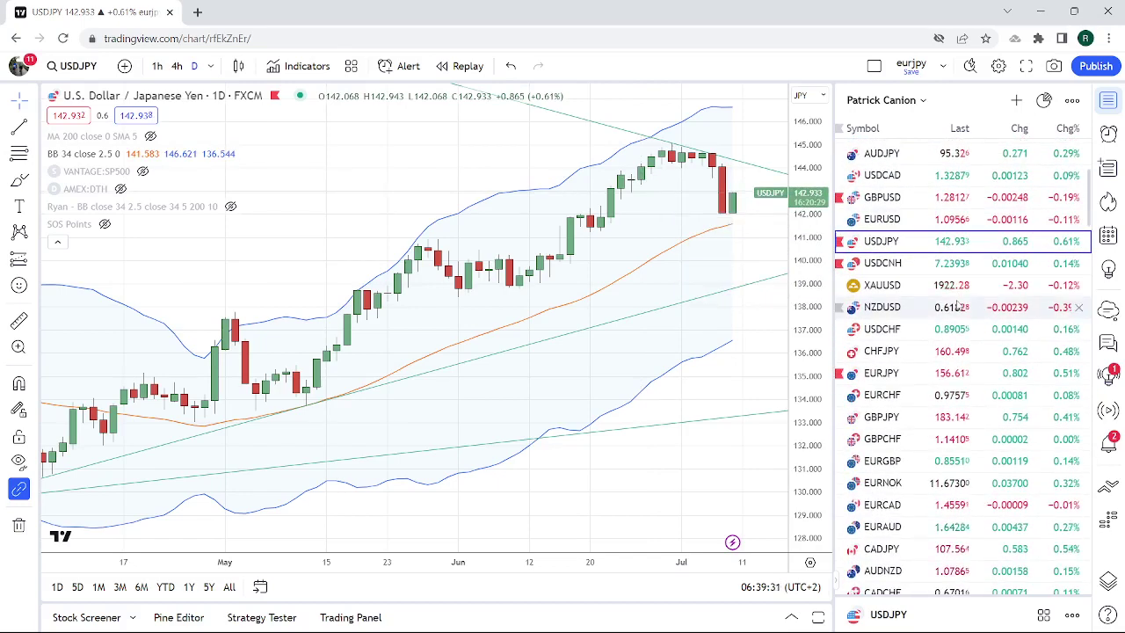
scroll(958, 306, down, 1)
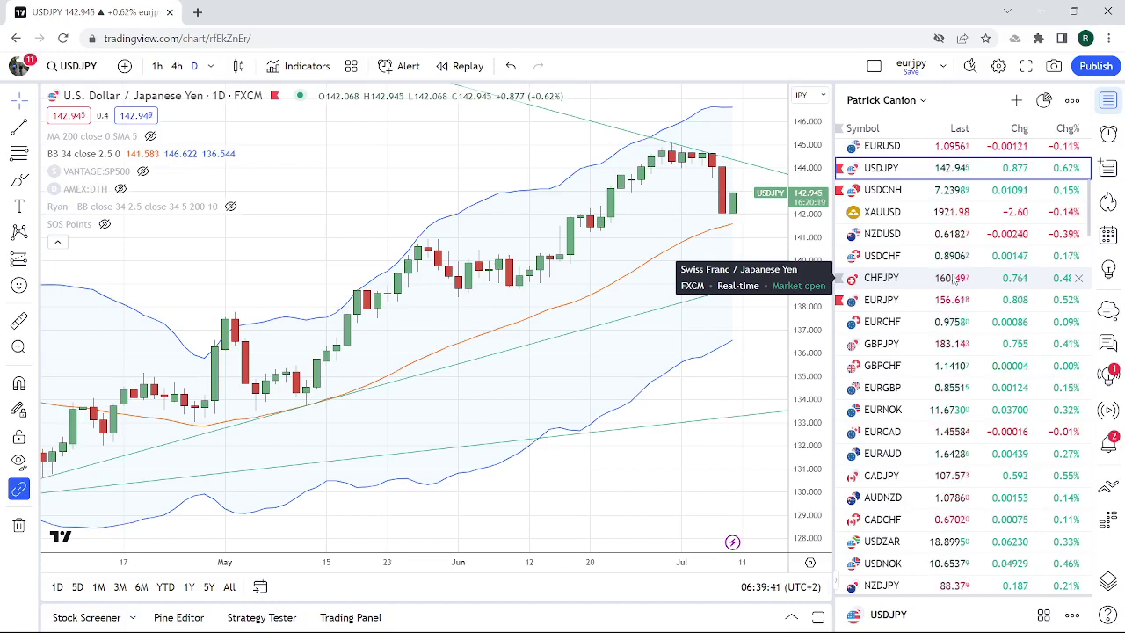
Open USDZAR from the watchlist, check its 1h candles, then return to daily
click(881, 541)
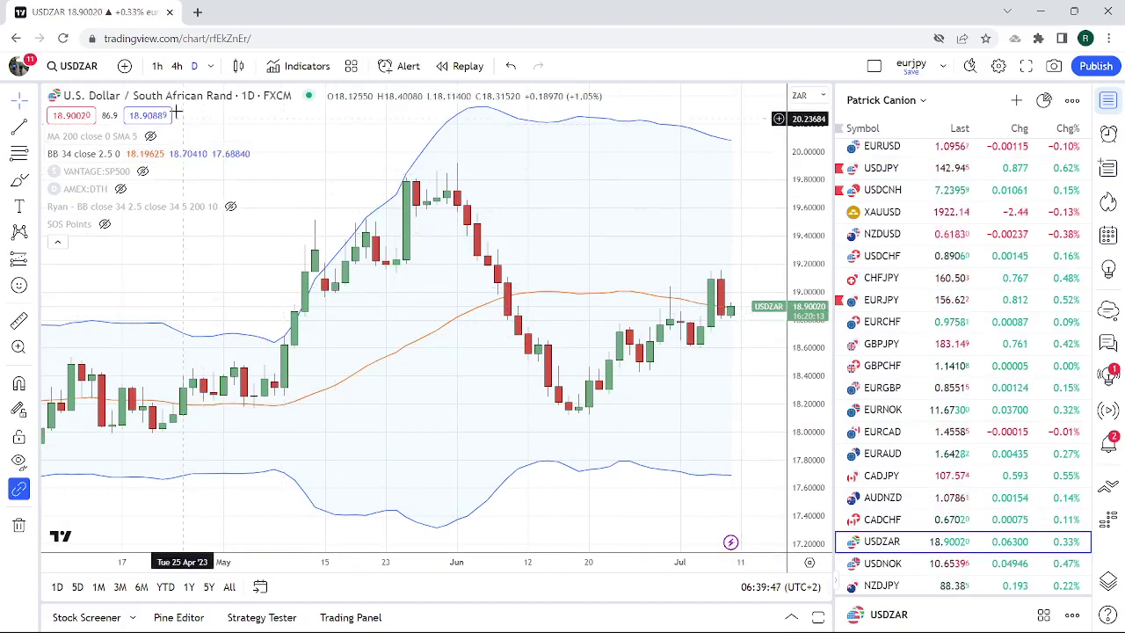
click(158, 67)
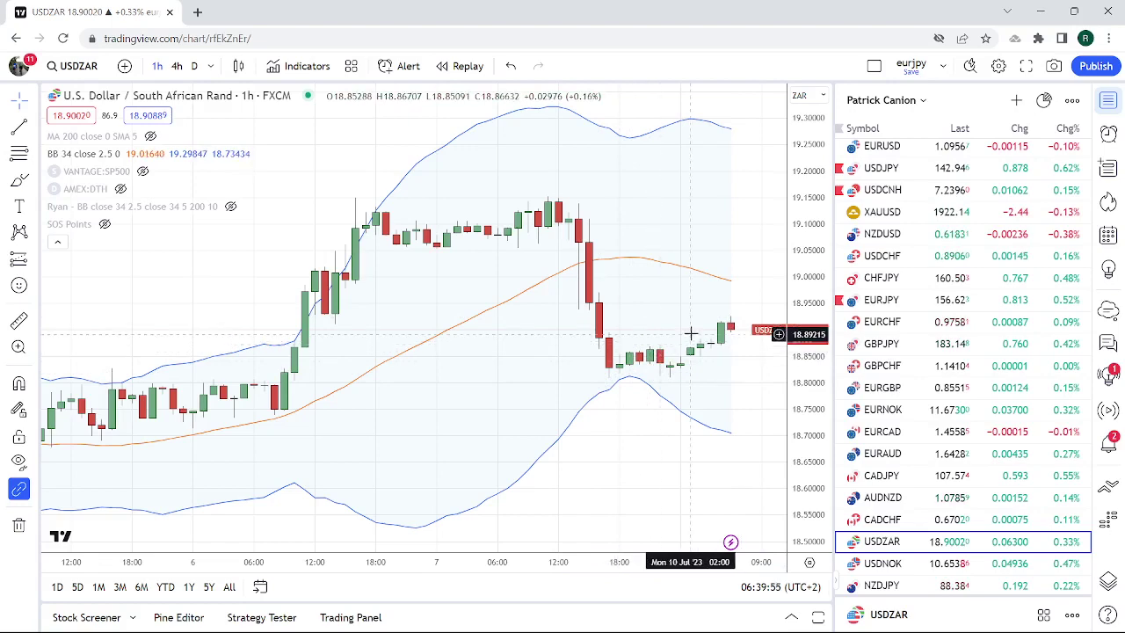
click(194, 67)
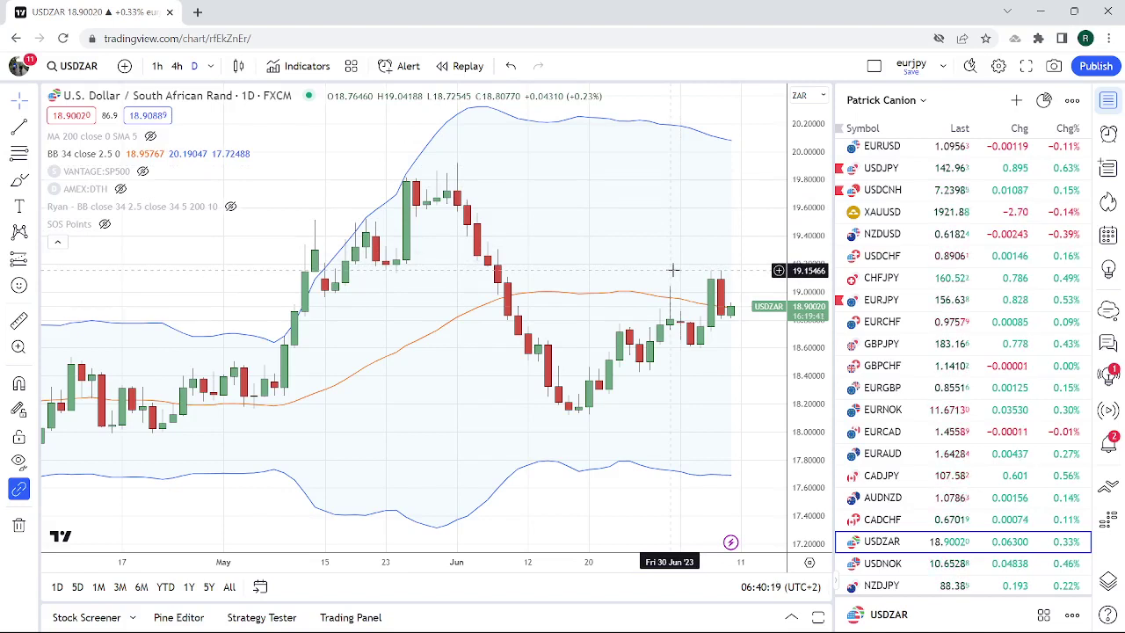
Zoom the USDZAR daily chart out so the range reaches back to March
scroll(925, 385, down, 2)
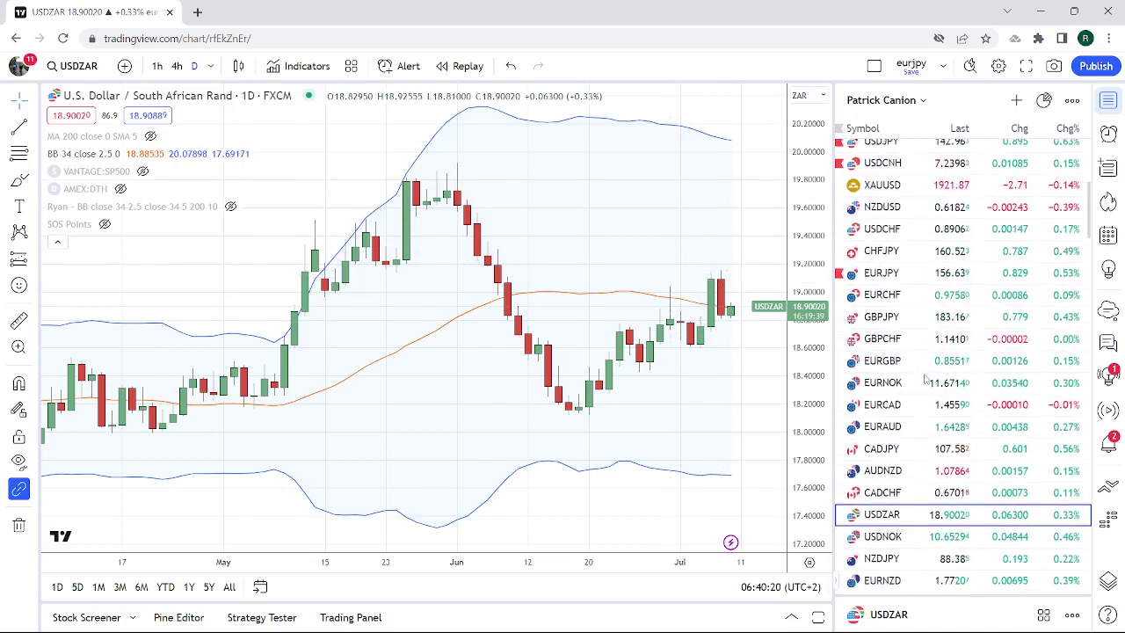
scroll(926, 396, up, 4)
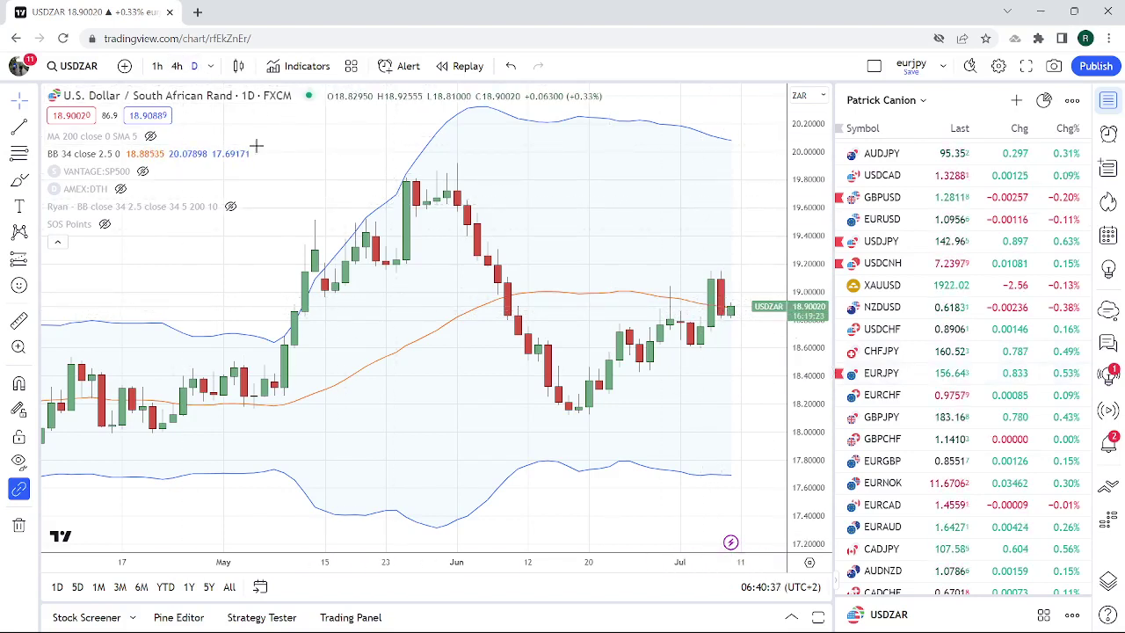
scroll(337, 168, down, 2)
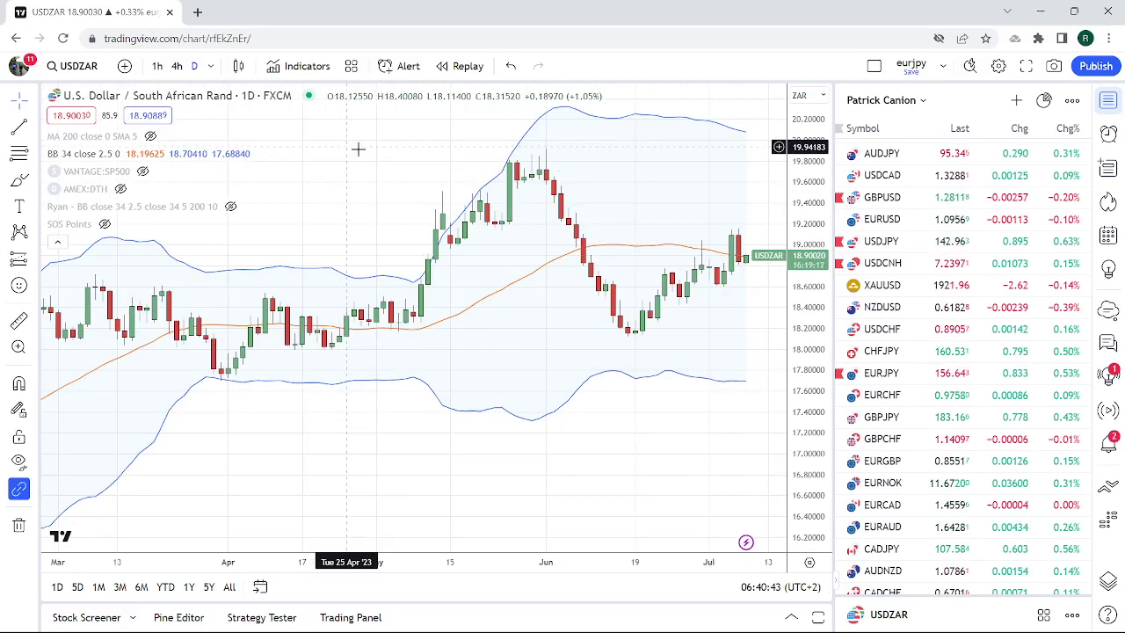
scroll(947, 349, down, 2)
scroll(947, 349, down, 4)
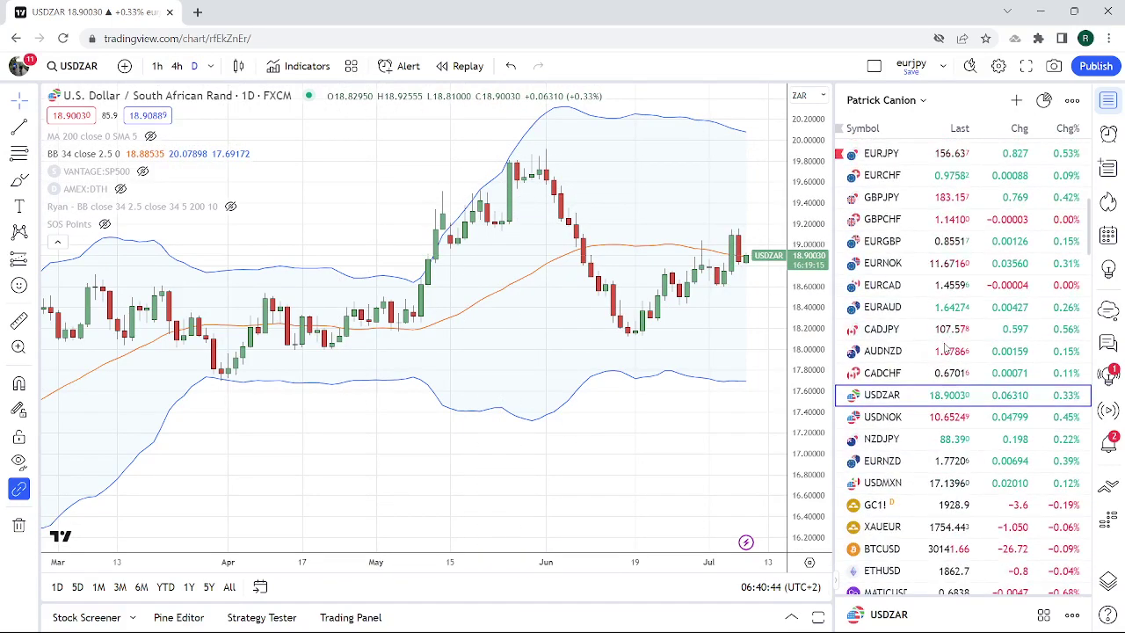
scroll(946, 349, up, 10)
scroll(947, 349, down, 4)
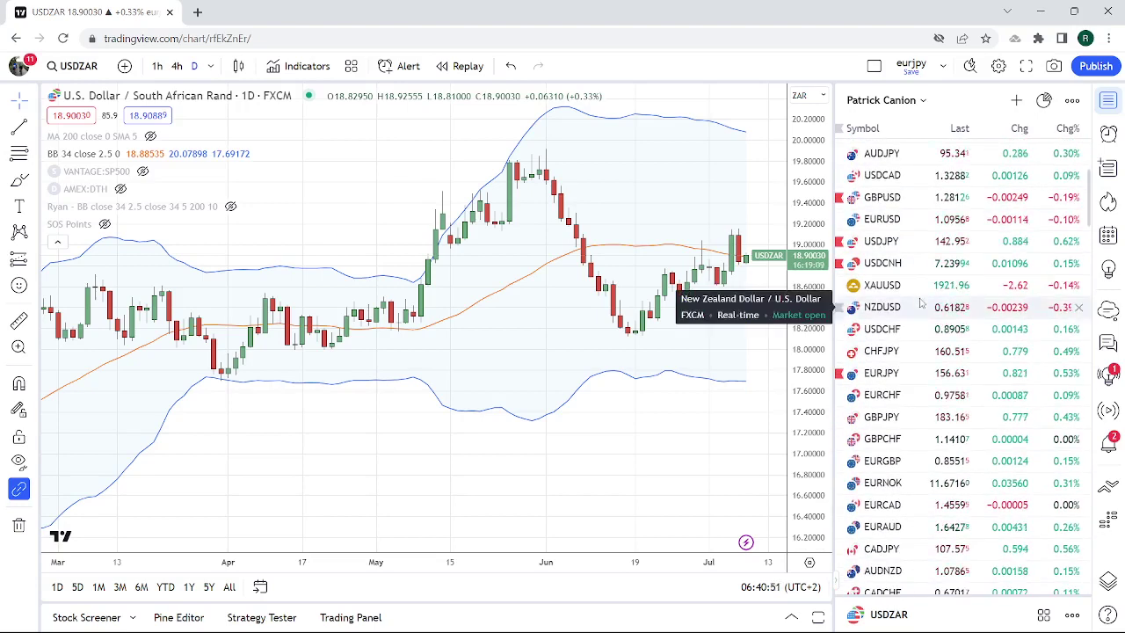
scroll(921, 303, up, 4)
Review Light Crude Oil Futures (CL1!) on 1h then daily candles, then switch to EURUSD
click(901, 219)
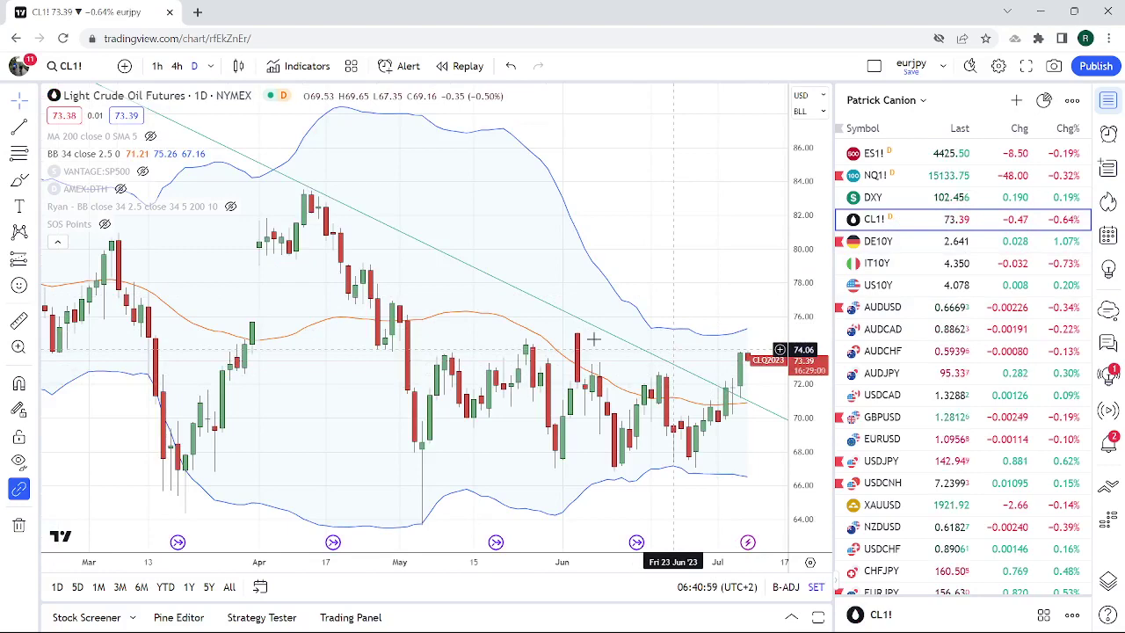
click(157, 67)
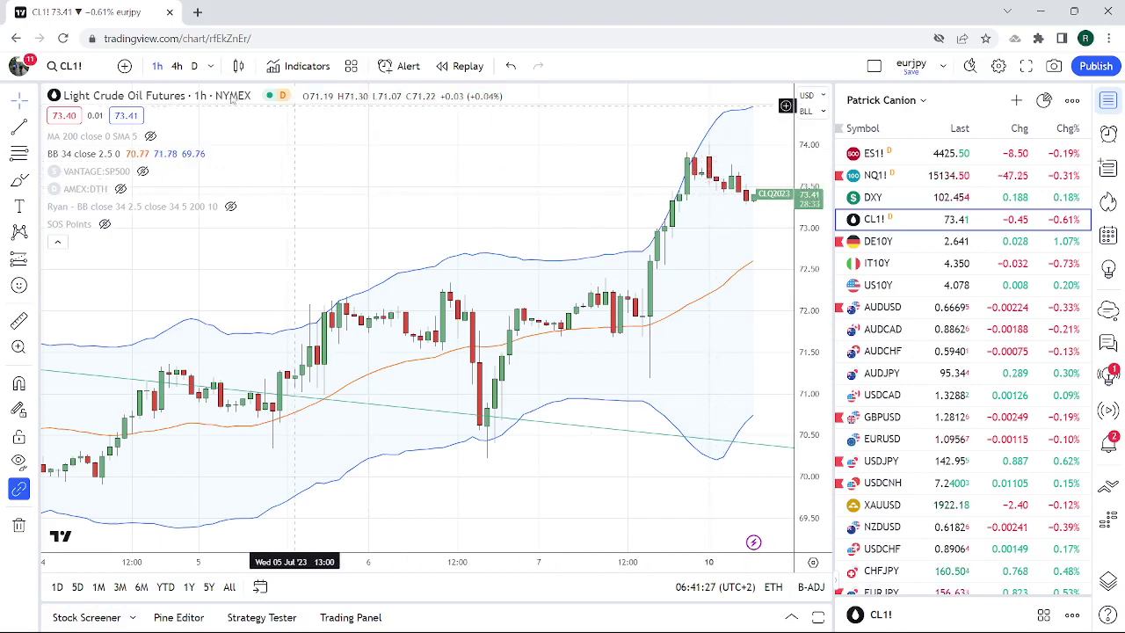
click(194, 66)
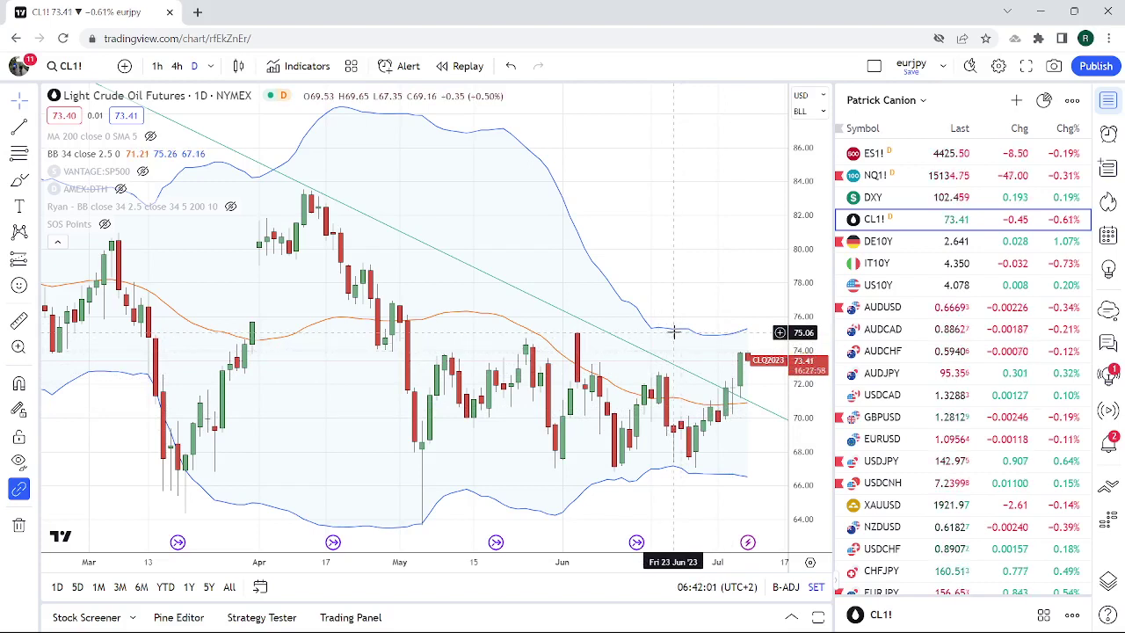
scroll(1022, 325, down, 1)
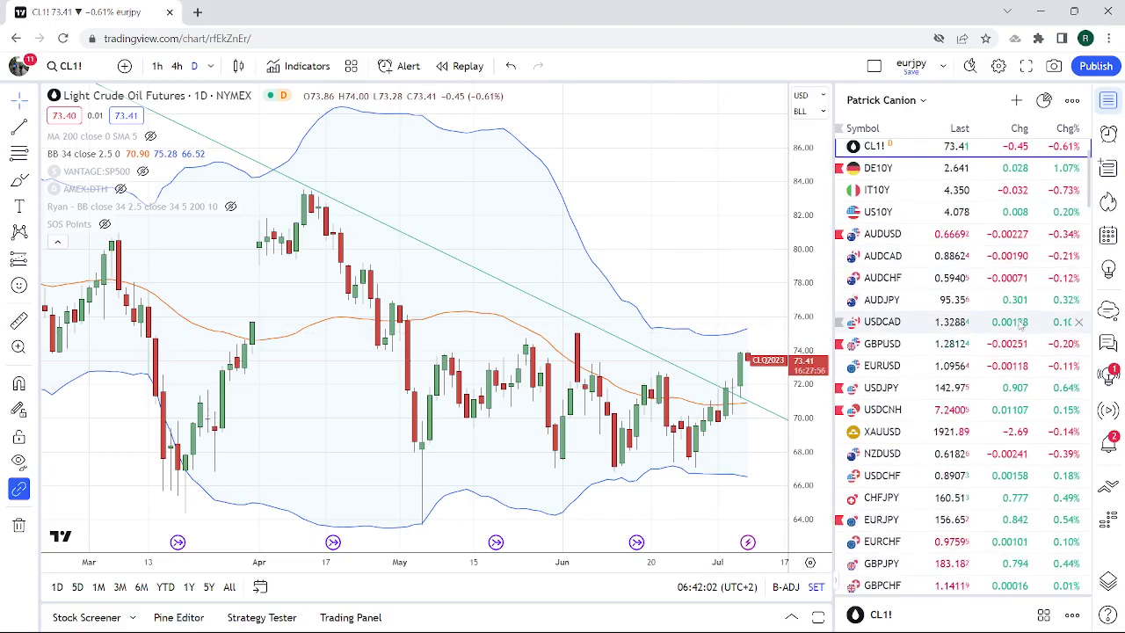
scroll(1002, 325, down, 2)
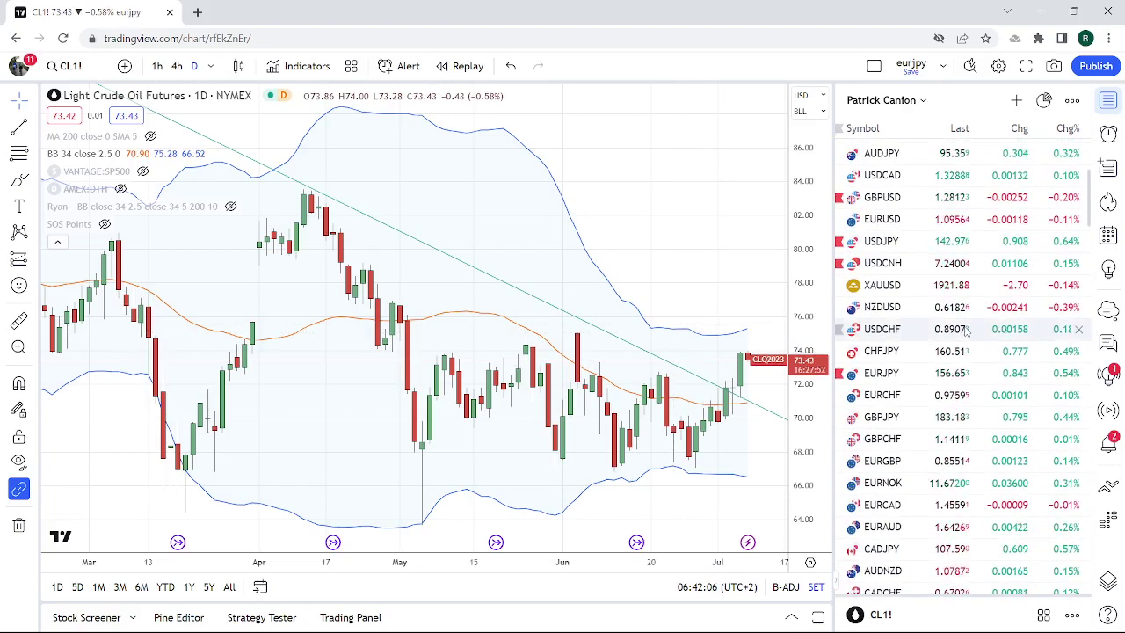
scroll(967, 328, up, 2)
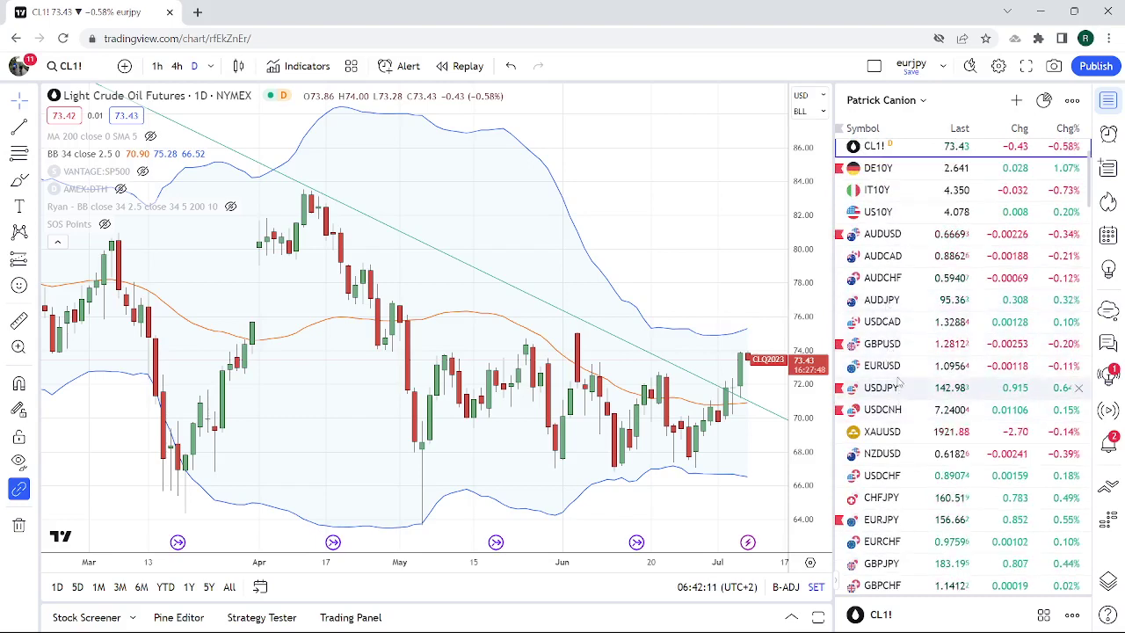
click(900, 366)
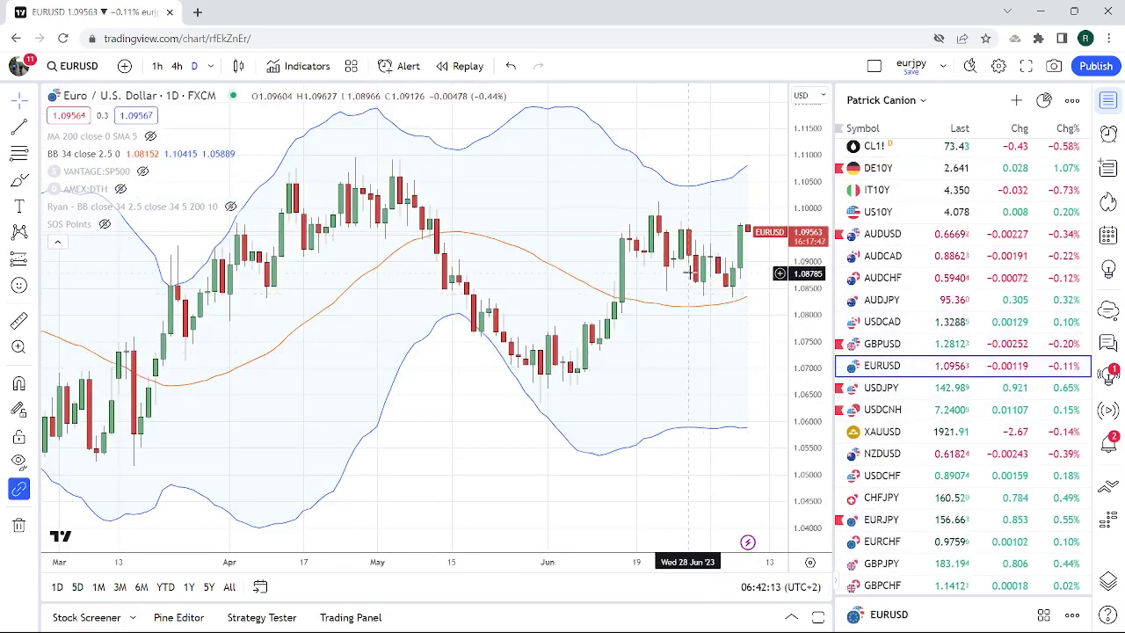
scroll(601, 435, up, 2)
scroll(600, 436, down, 1)
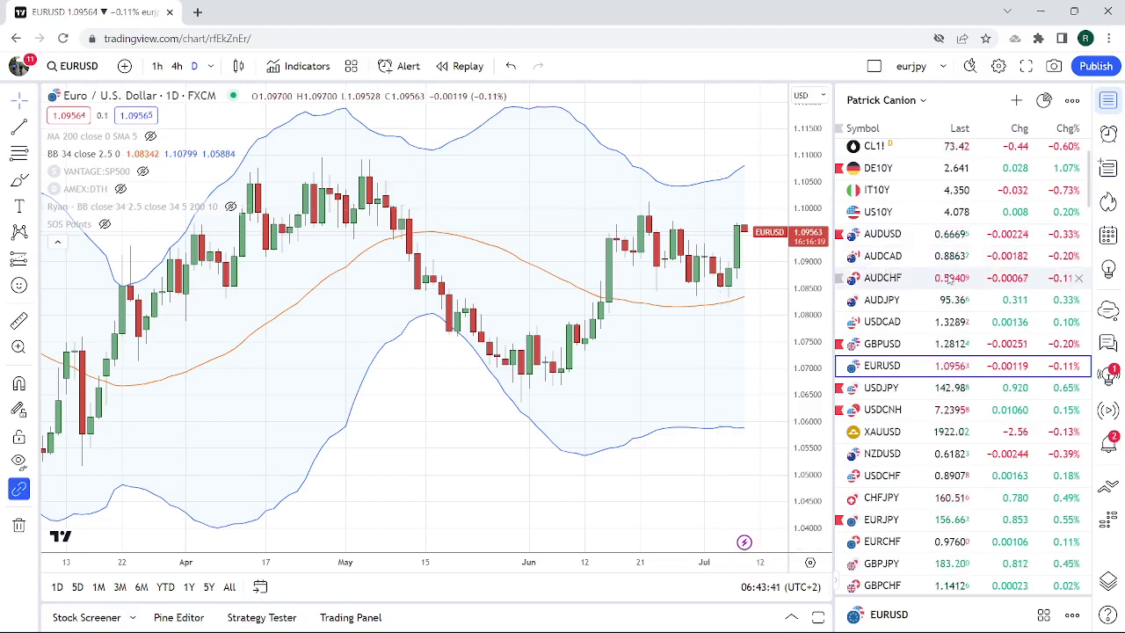
scroll(949, 278, down, 3)
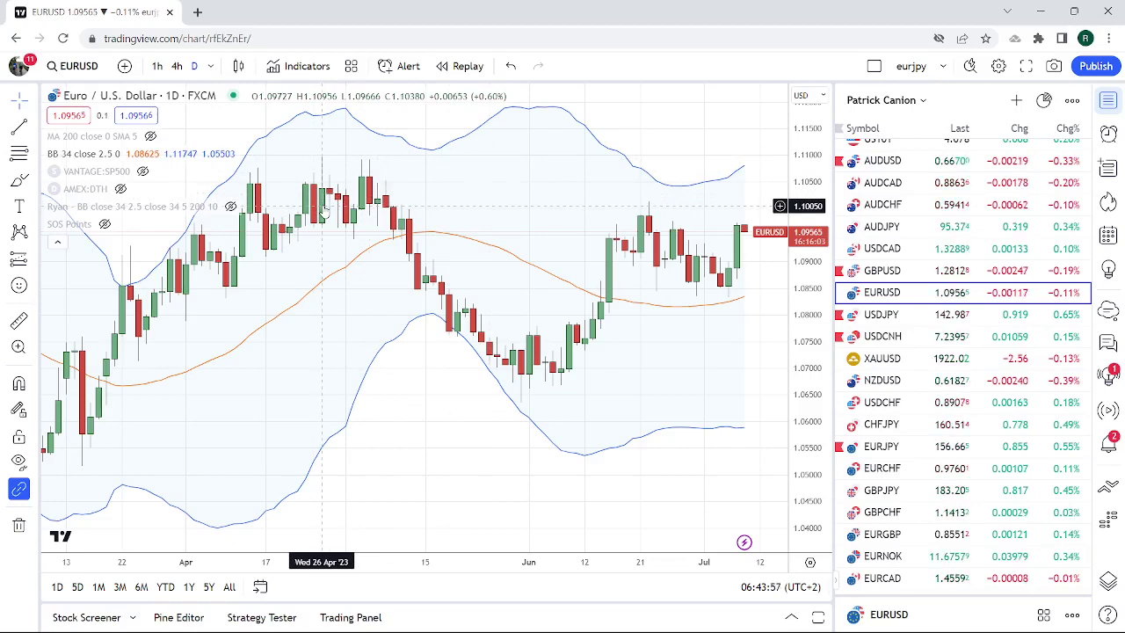
scroll(971, 316, down, 1)
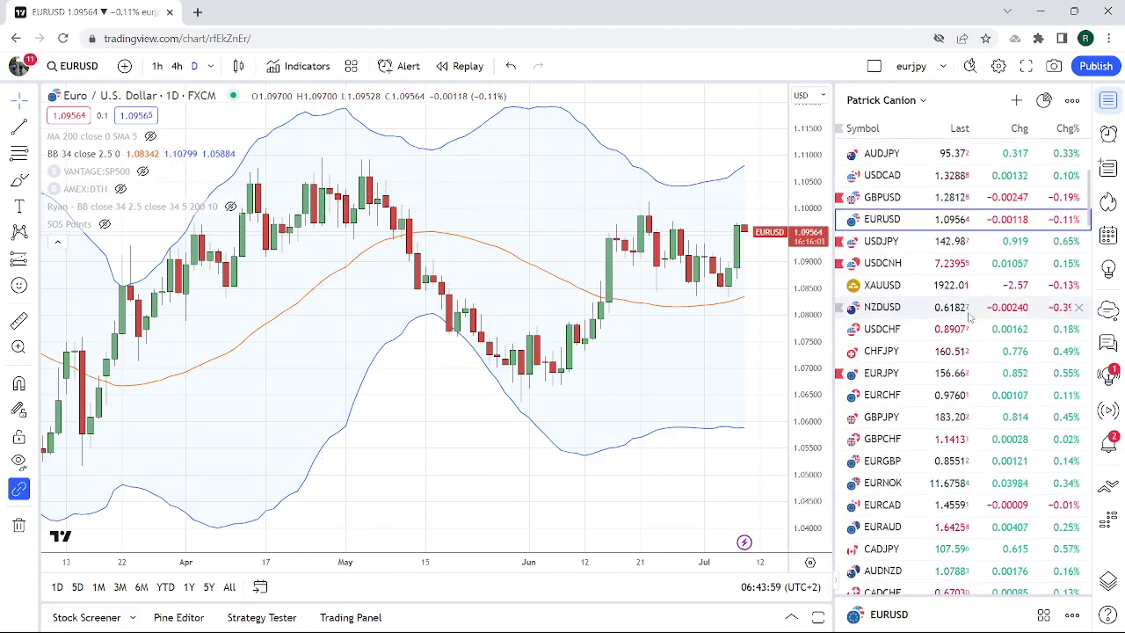
scroll(970, 317, down, 1)
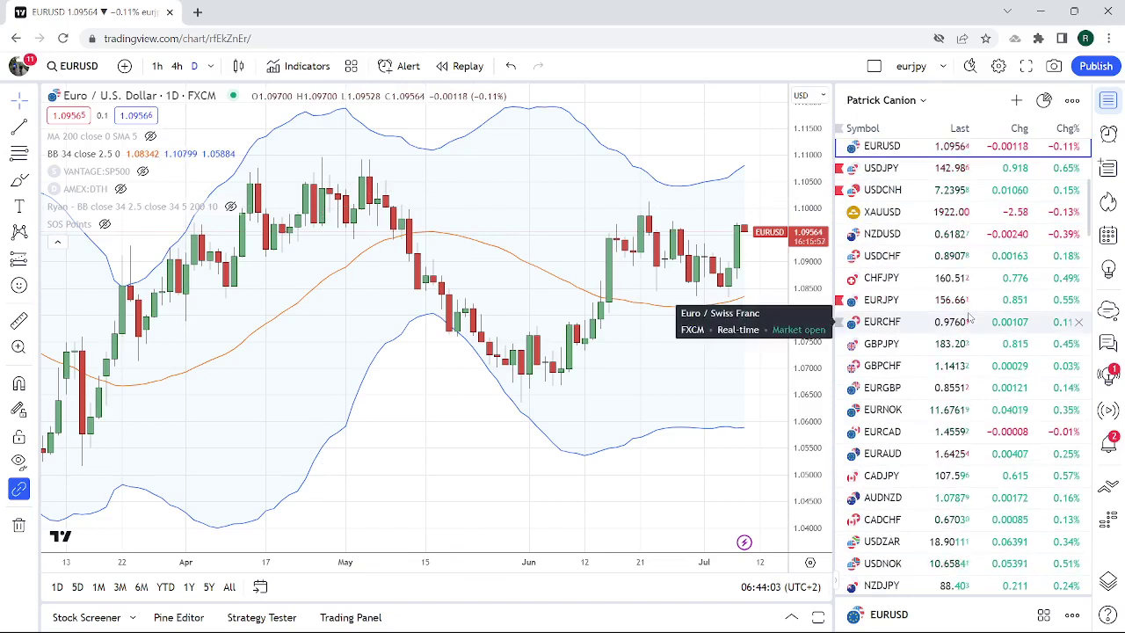
Show the daily EURCHF chart zoomed out to early 2023, then move on to USDCHF
click(894, 323)
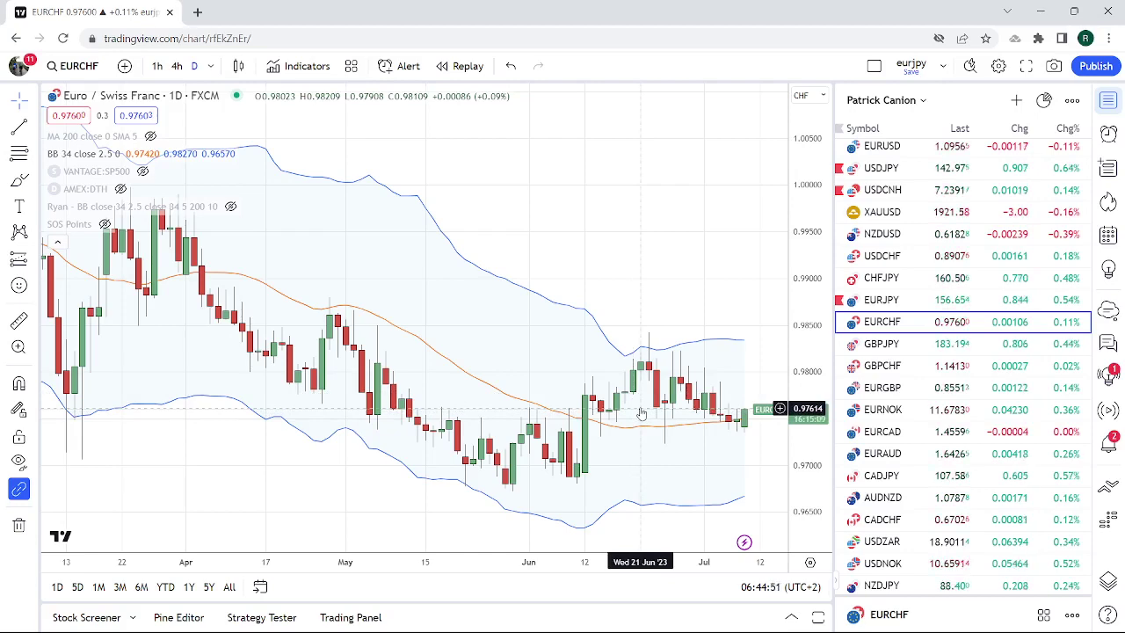
scroll(641, 413, down, 3)
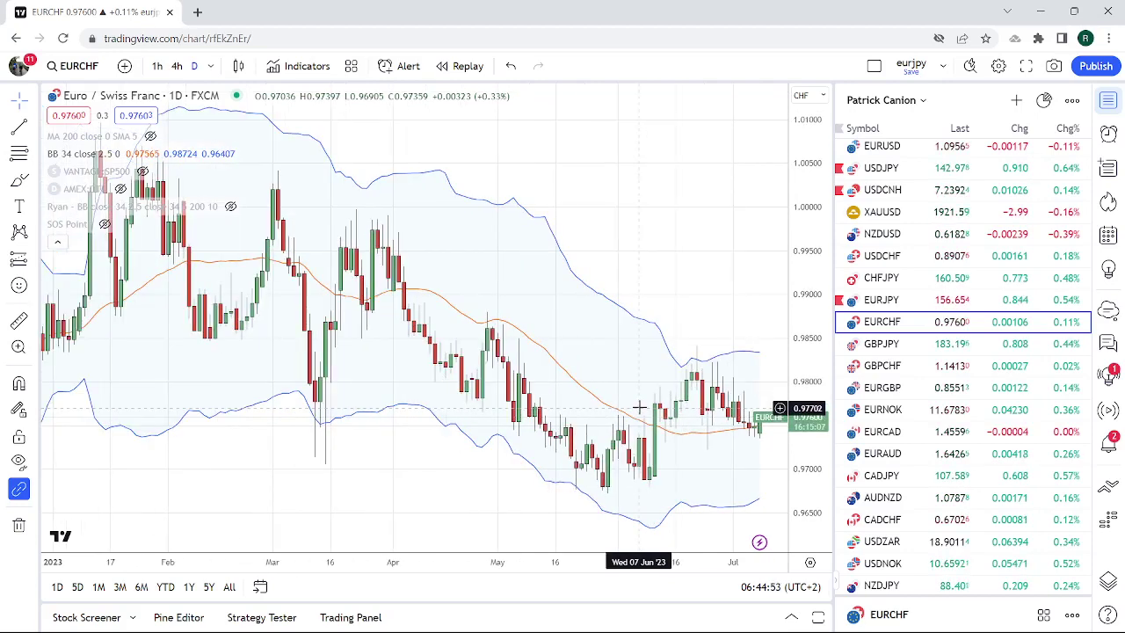
click(888, 255)
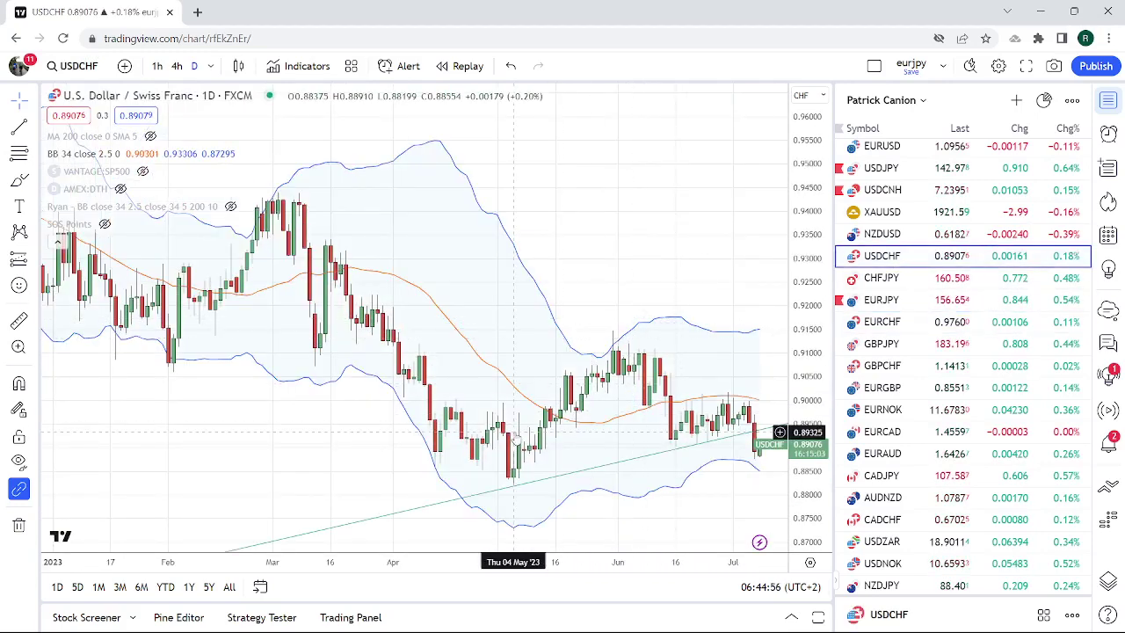
Select the rising green trendline beneath USDCHF's recent candles and zoom around it near 0.8908
scroll(515, 434, up, 3)
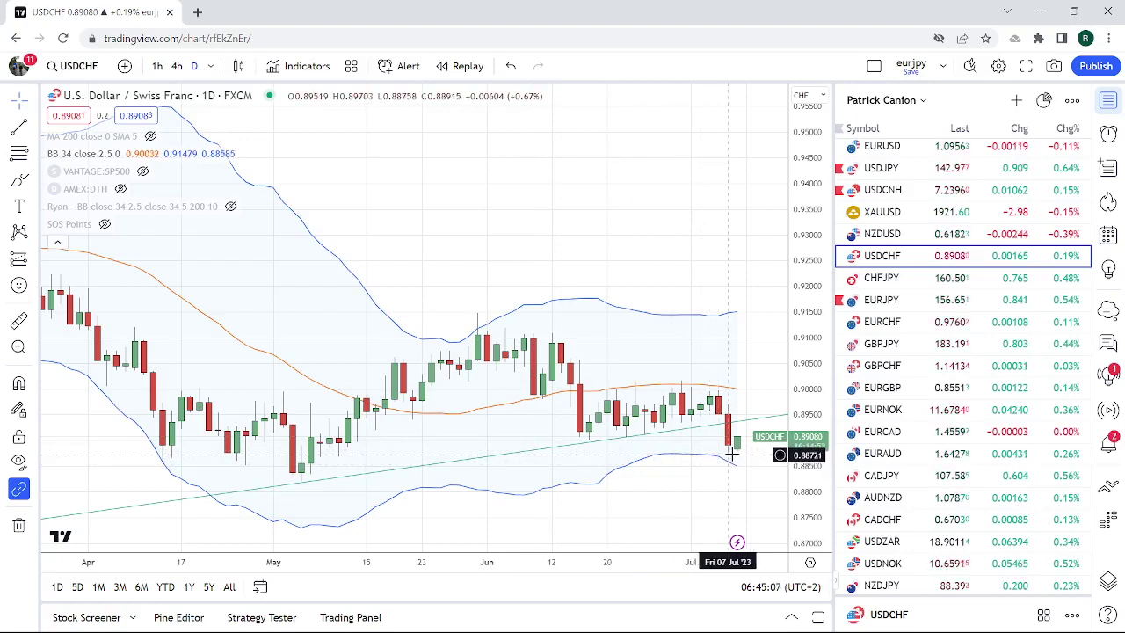
click(346, 477)
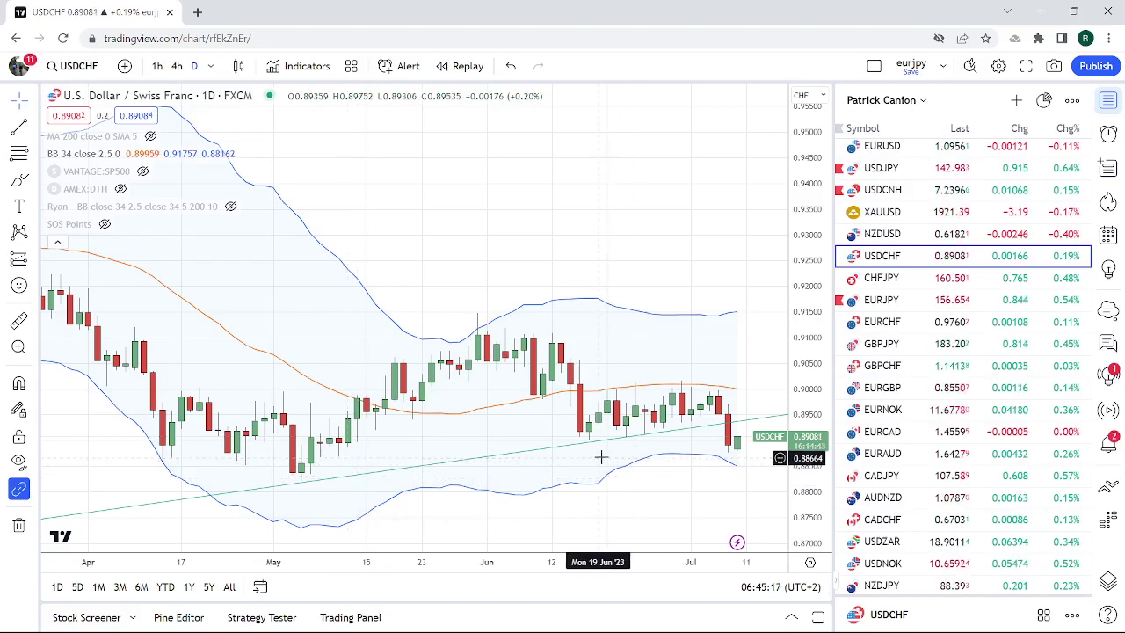
scroll(603, 457, up, 3)
scroll(603, 458, down, 3)
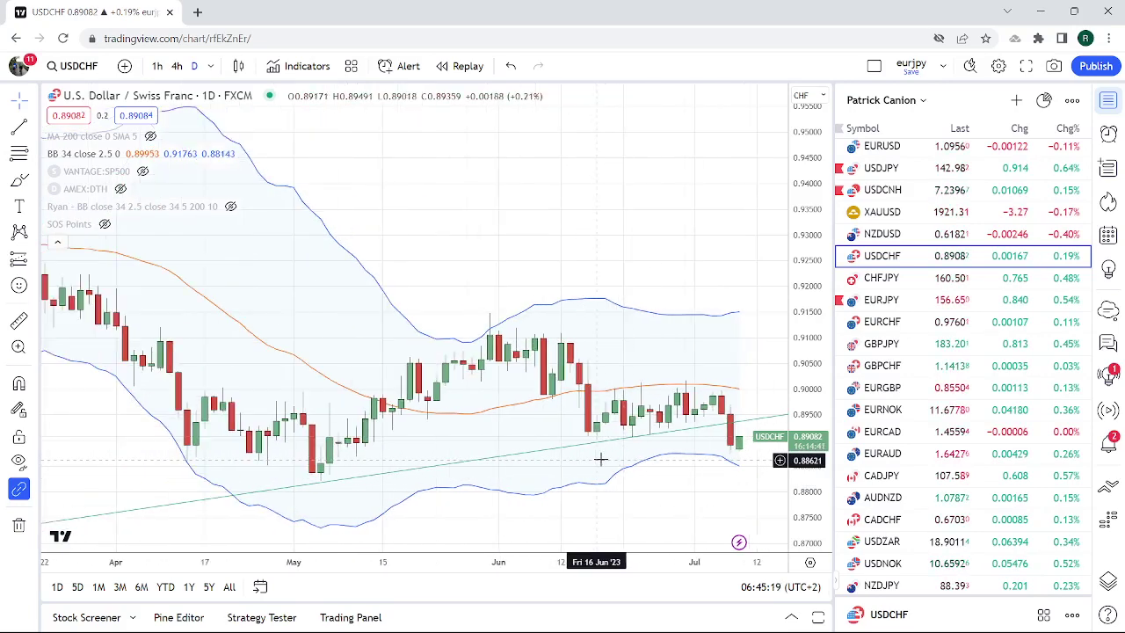
scroll(600, 458, down, 1)
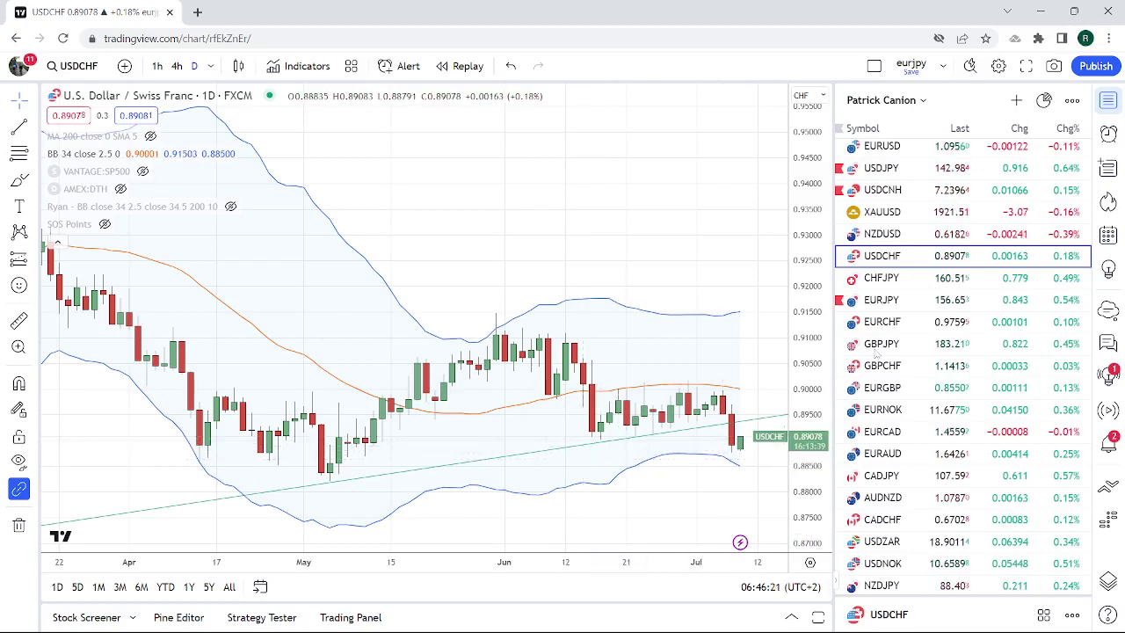
scroll(912, 400, down, 5)
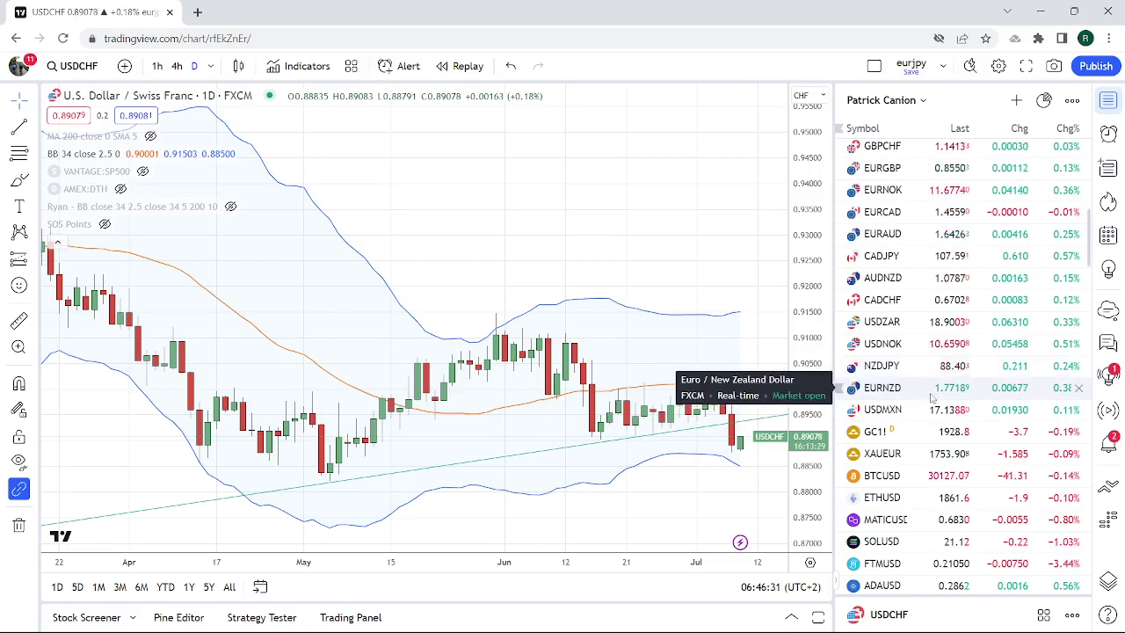
scroll(929, 400, up, 3)
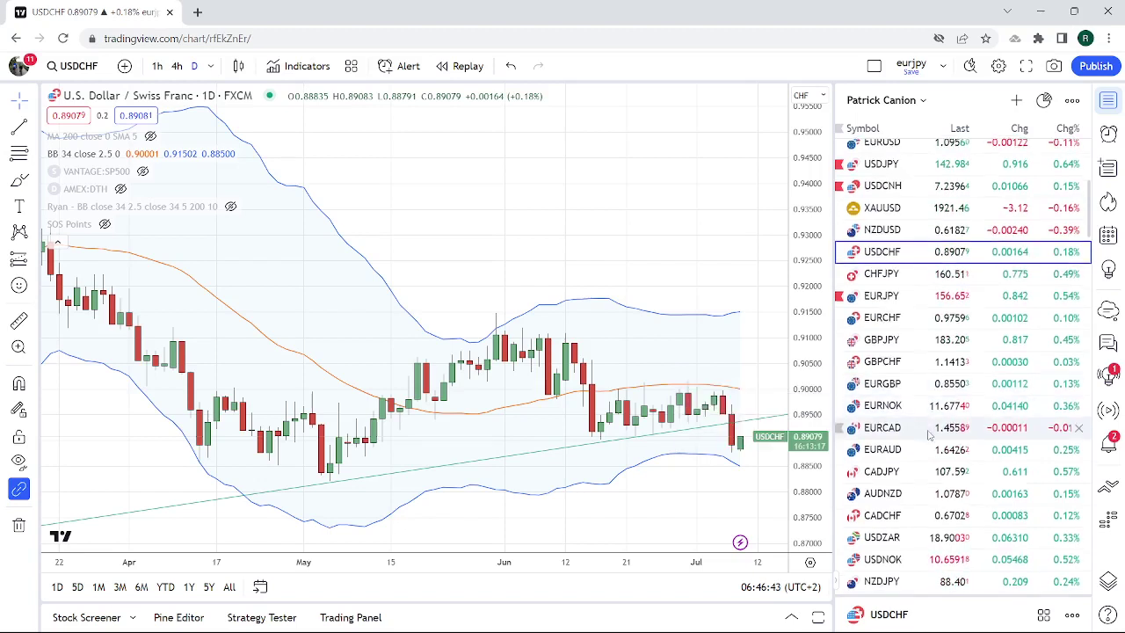
scroll(928, 436, down, 1)
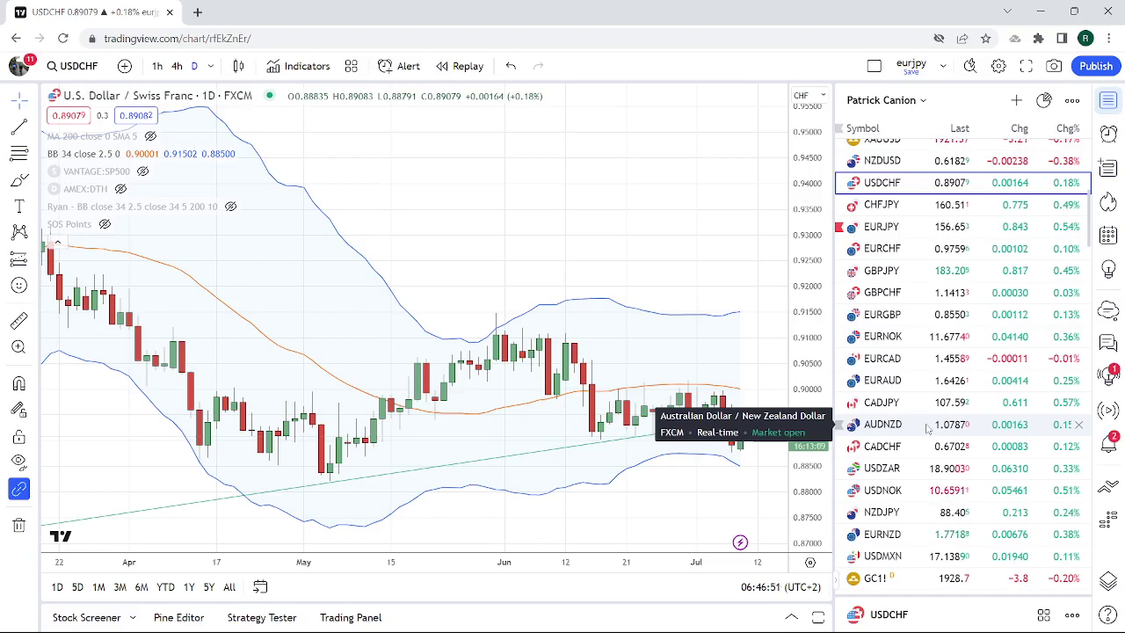
scroll(927, 428, up, 2)
scroll(927, 428, down, 2)
scroll(926, 428, down, 2)
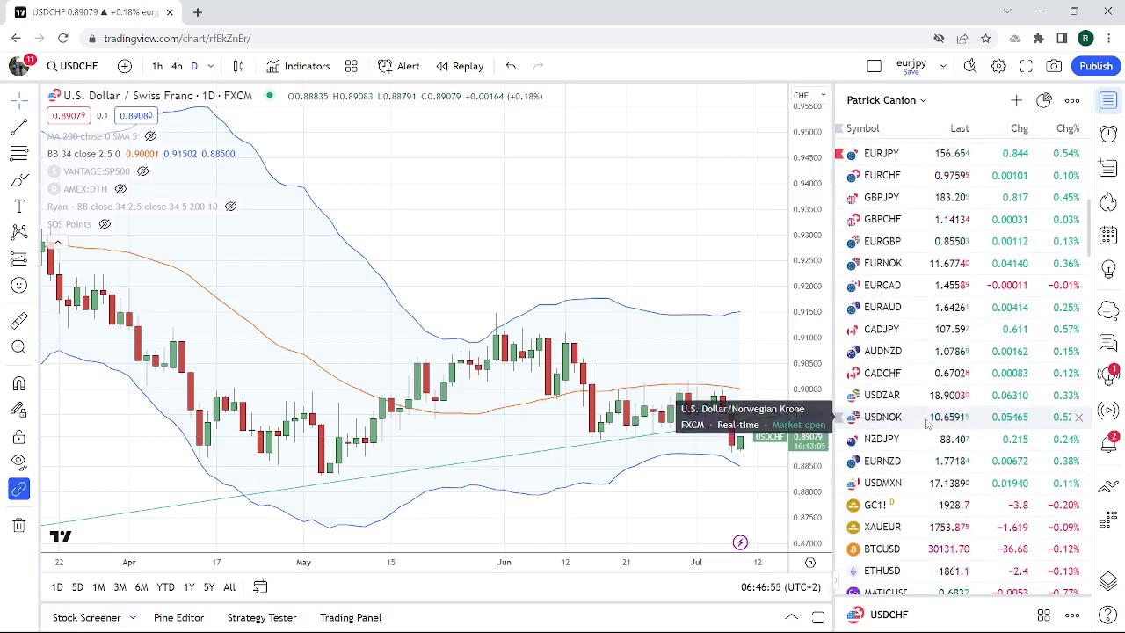
scroll(923, 402, up, 3)
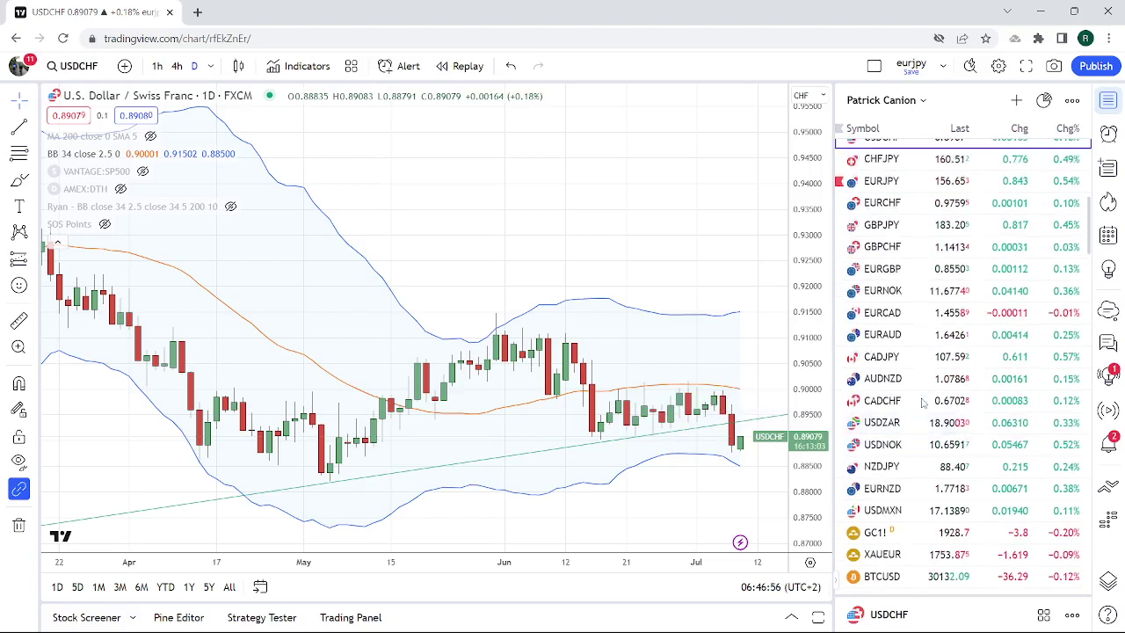
Load the daily CHFJPY chart from the watchlist, trading near 160.52 within its Bollinger Bands
click(892, 208)
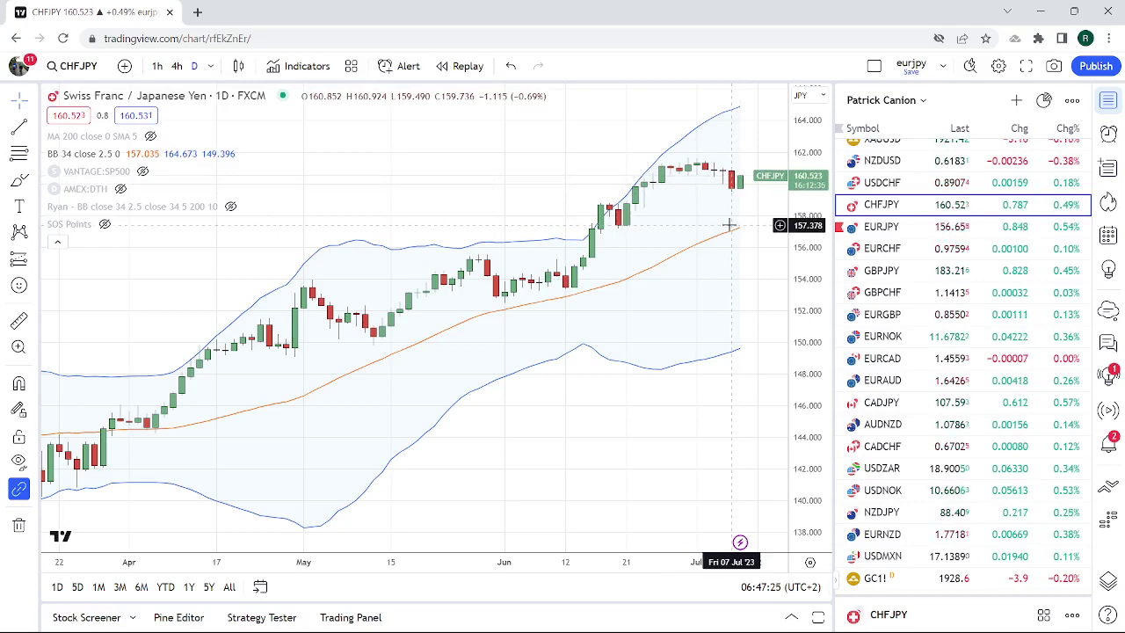
click(157, 66)
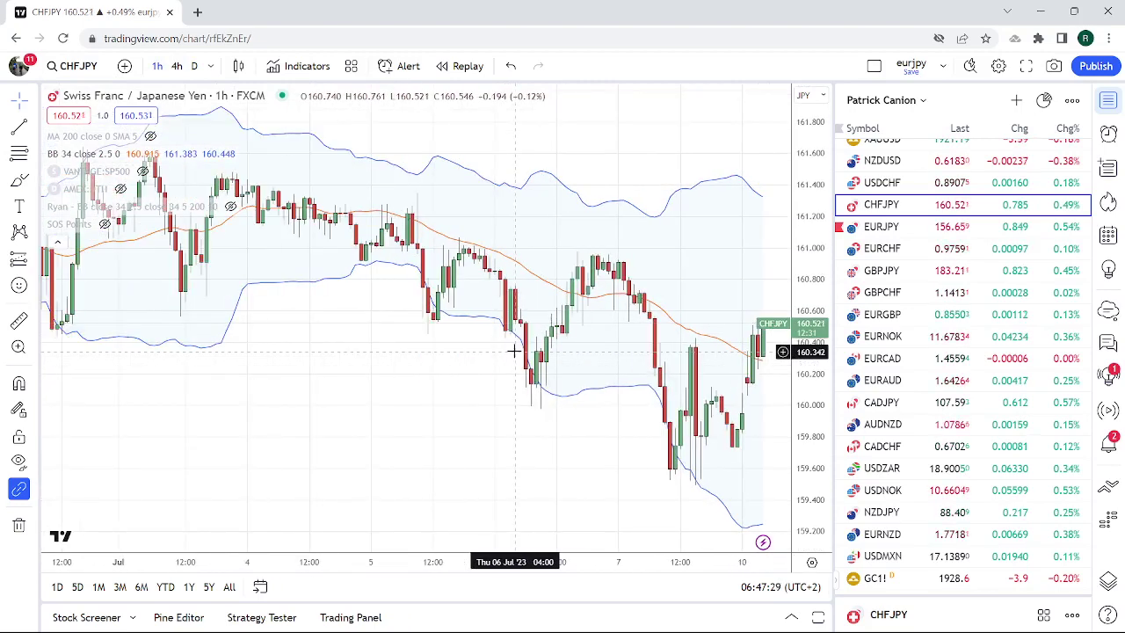
scroll(514, 351, down, 2)
scroll(514, 351, up, 4)
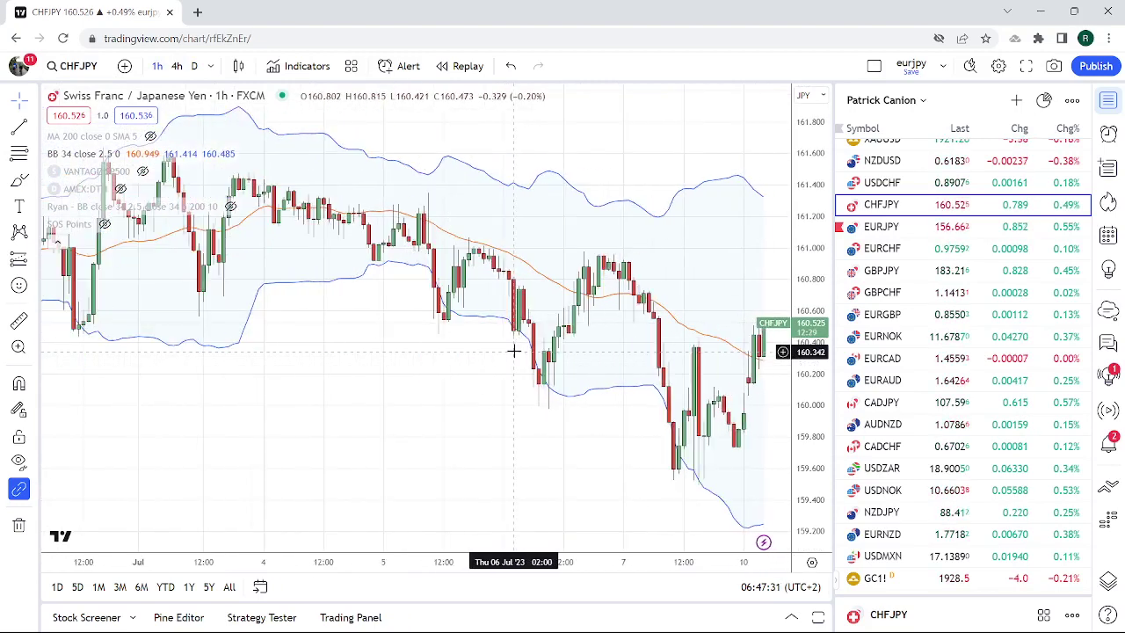
click(195, 65)
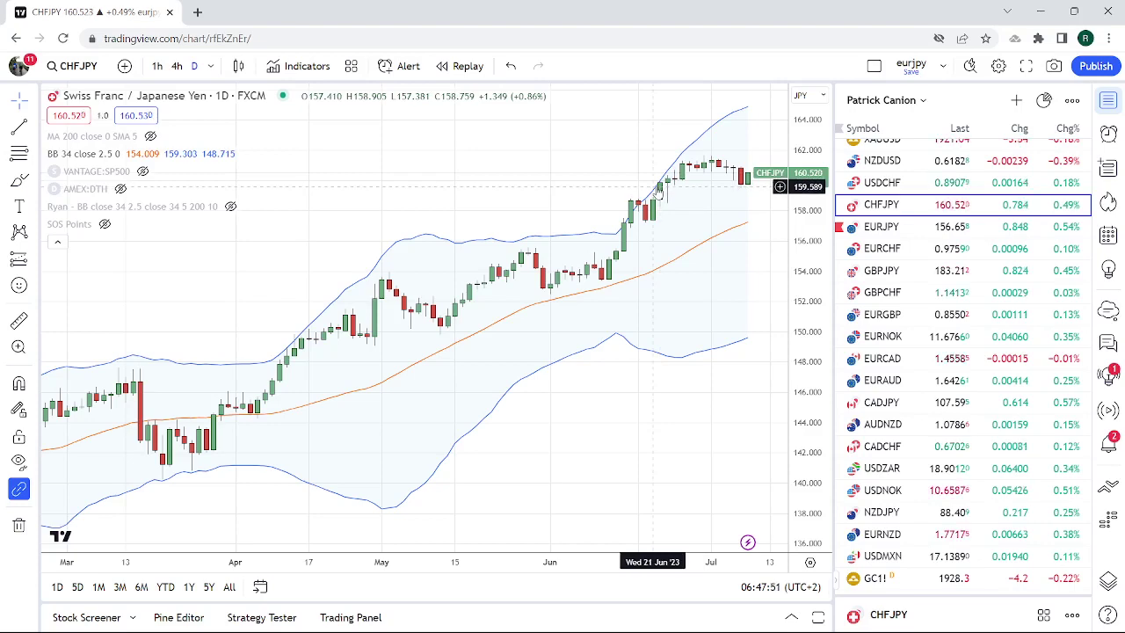
scroll(625, 309, down, 2)
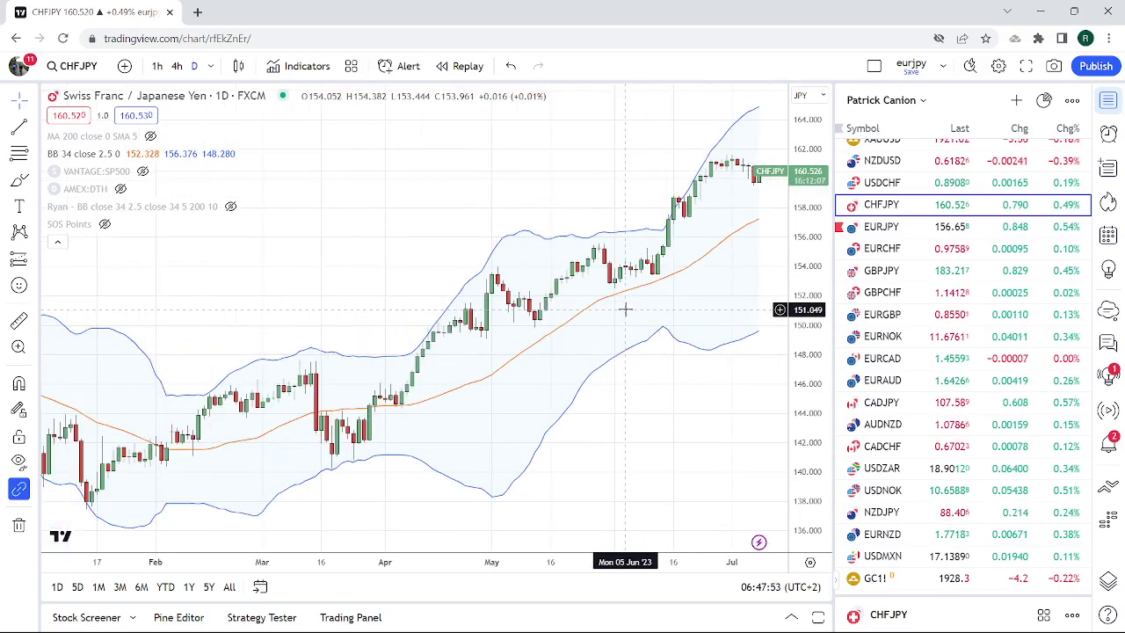
scroll(976, 334, down, 1)
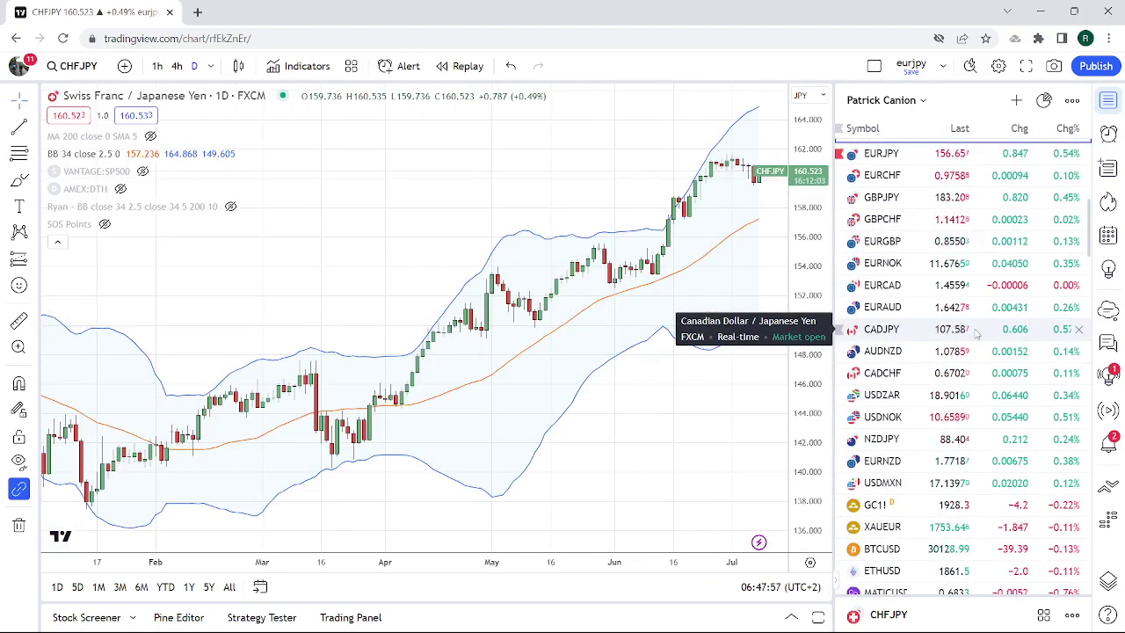
scroll(975, 334, up, 3)
scroll(975, 334, up, 2)
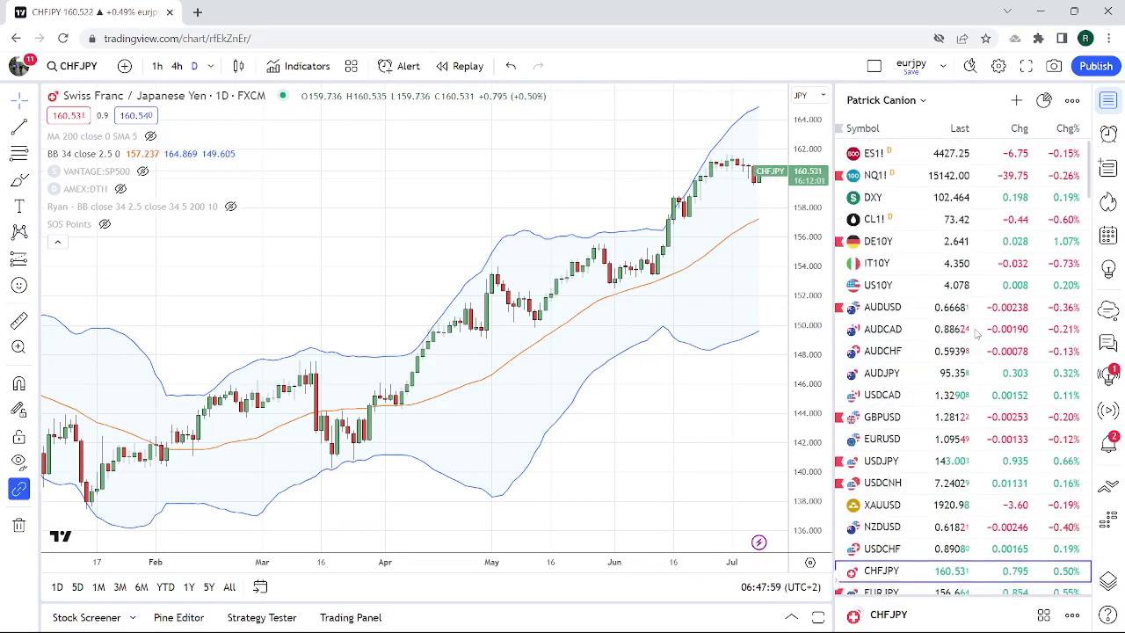